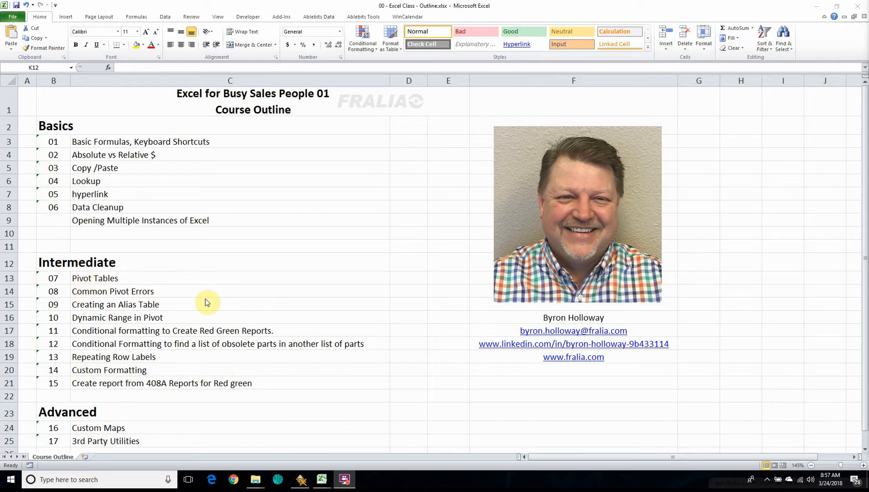
# Switch to the 06 - Data Cleanup workbook, and view the invoice date columns of the pivot table in 08 - Common Errors.xlsx.
pyautogui.moveTo(324, 483)
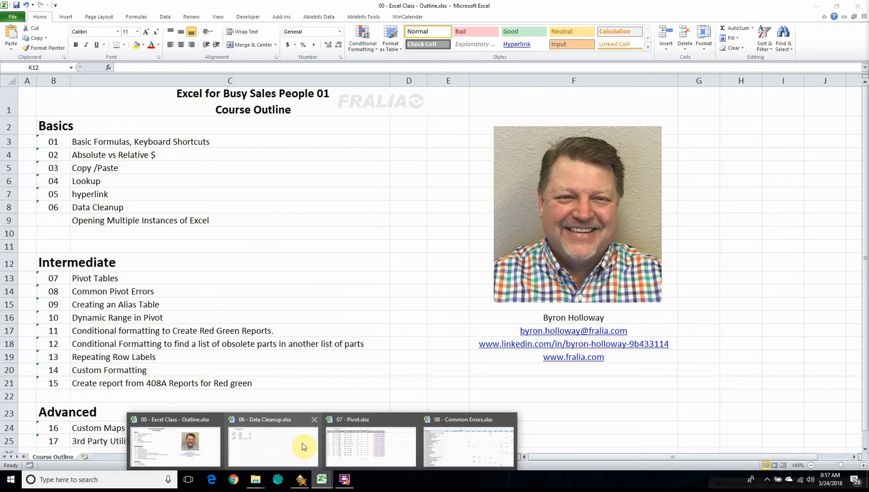
pyautogui.click(266, 444)
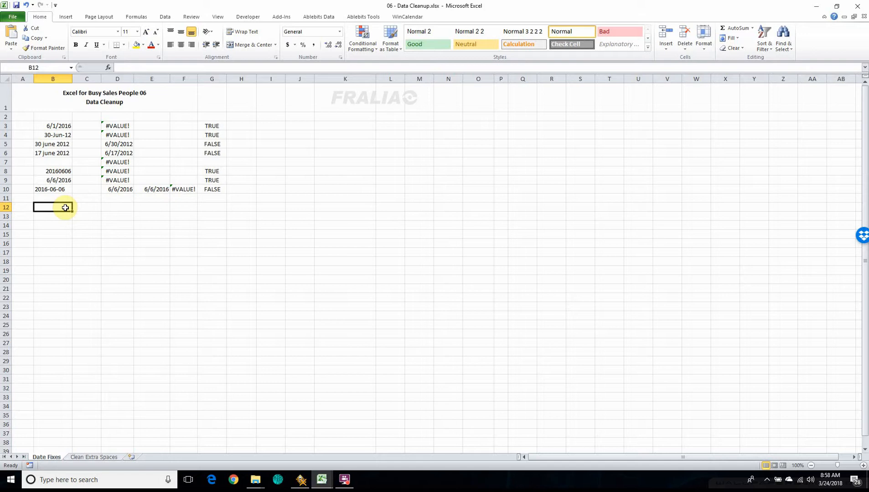
pyautogui.click(320, 477)
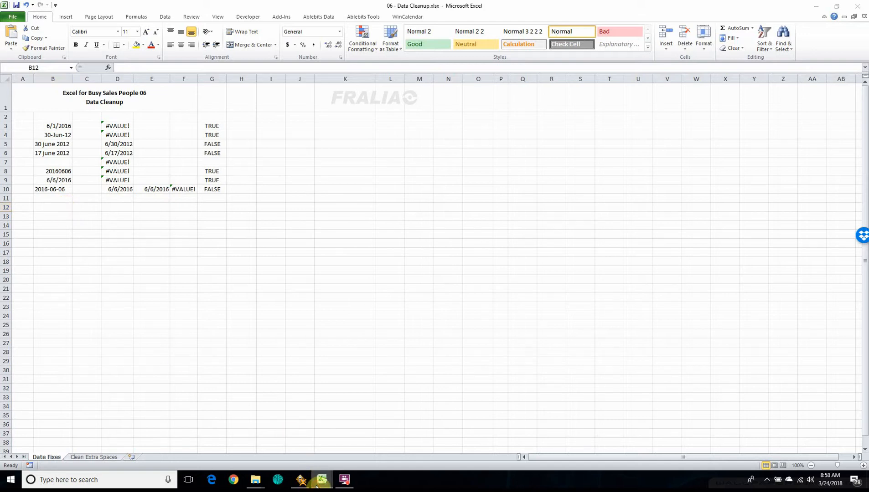
pyautogui.moveTo(366, 452)
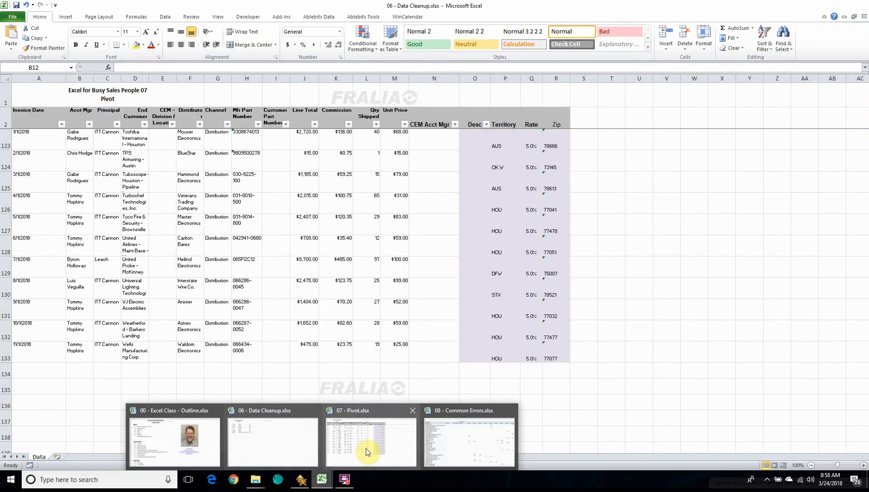
pyautogui.click(455, 450)
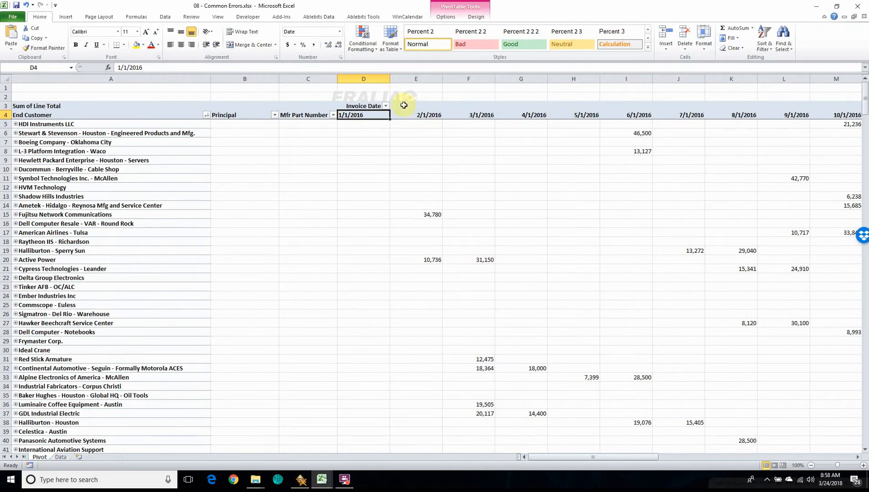
pyautogui.moveTo(574, 458); pyautogui.dragTo(445, 467)
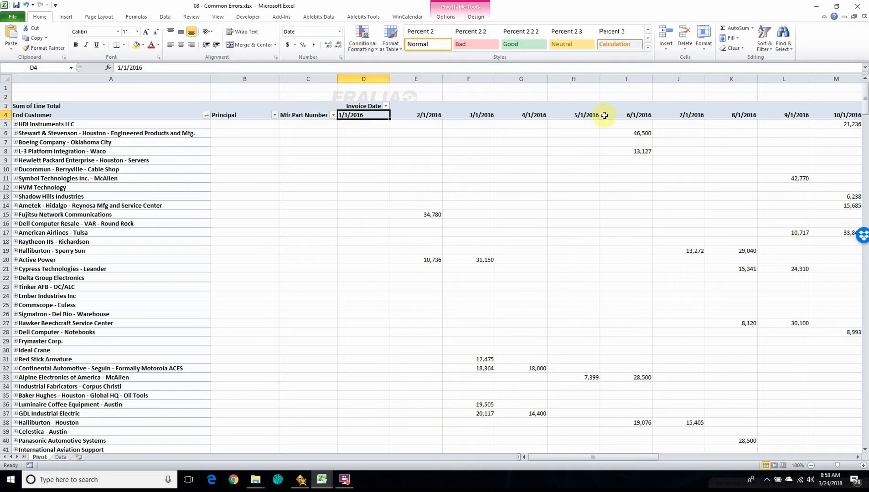
# Return to the 06 - Data Cleanup workbook and examine the differently formatted date entries in B3:B10 of the Date Fixes sheet.
pyautogui.click(322, 479)
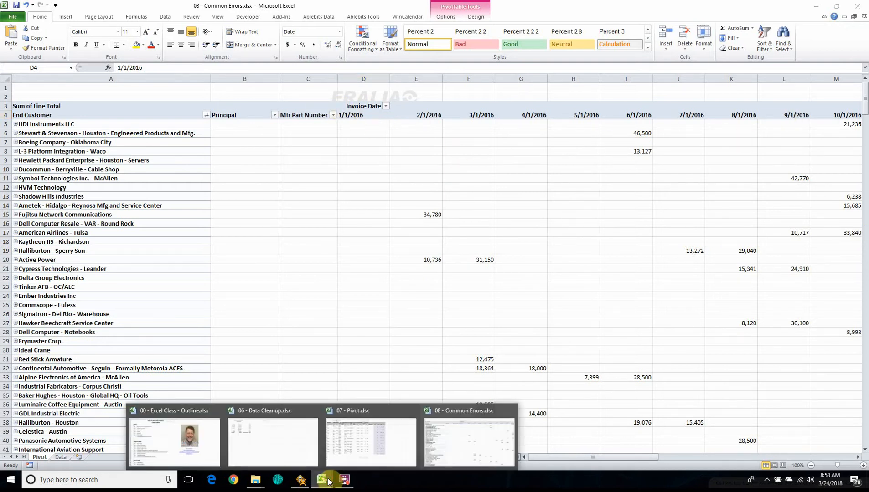
pyautogui.click(262, 445)
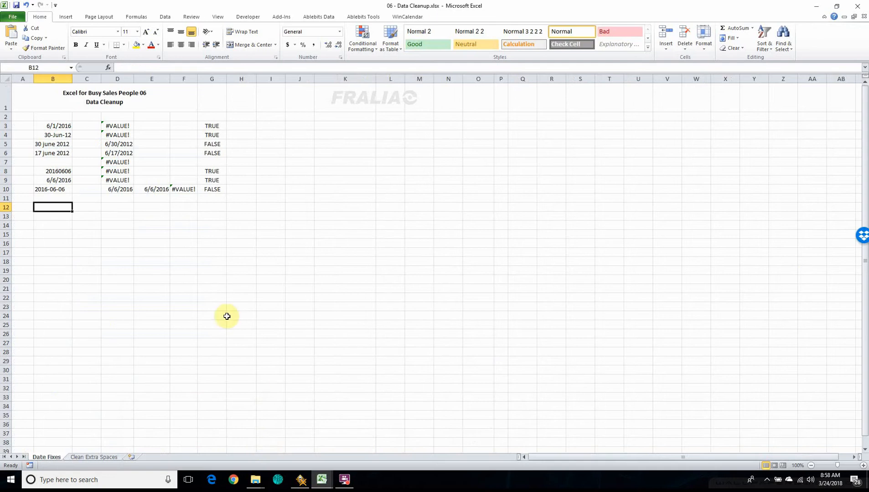
pyautogui.click(66, 125)
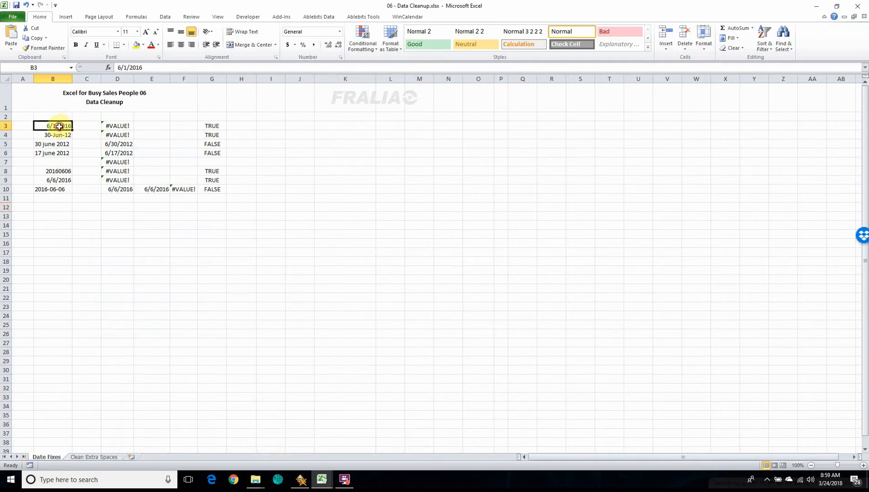
pyautogui.click(51, 135)
pyautogui.click(52, 144)
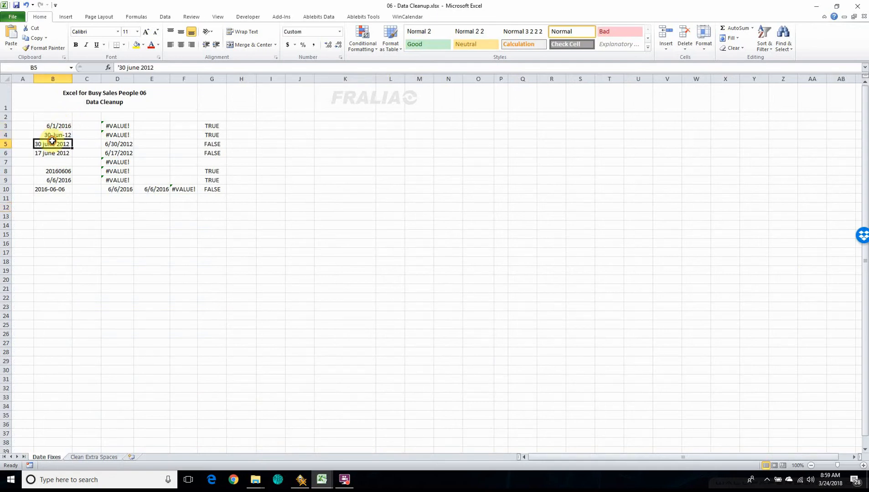
pyautogui.click(50, 153)
pyautogui.click(48, 172)
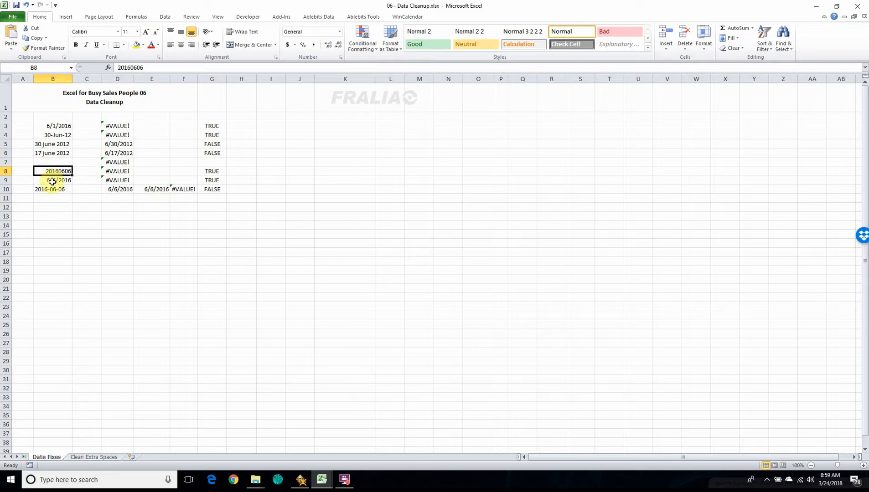
pyautogui.click(54, 182)
pyautogui.click(52, 189)
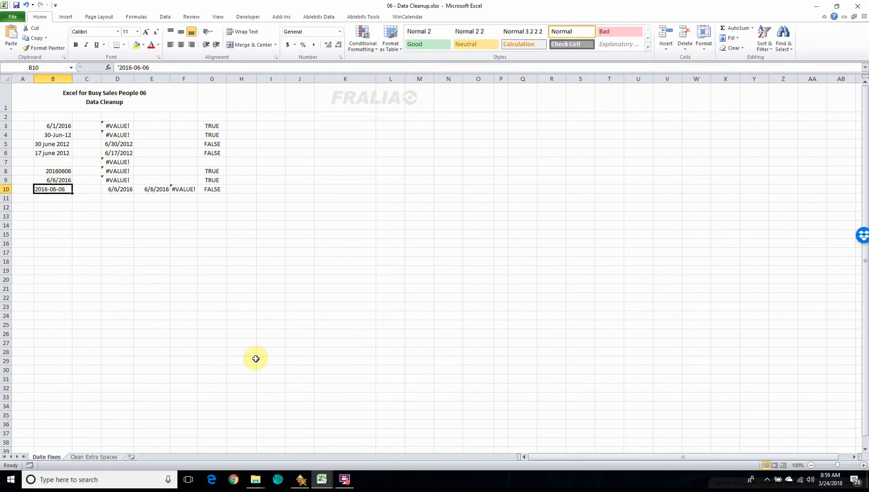
pyautogui.scroll(1, 256, 360)
pyautogui.scroll(3, 255, 360)
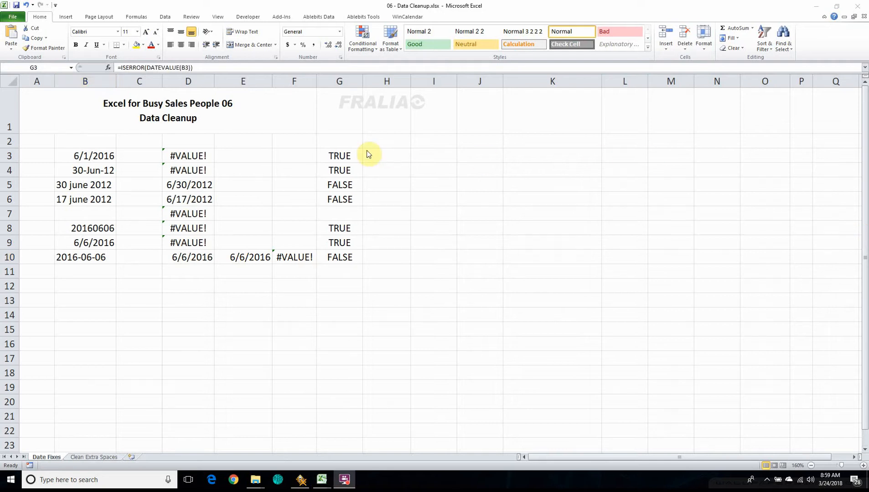
# Inspect the ISERROR check in G3 and the function arguments of the DATEVALUE formula in D3.
pyautogui.click(348, 153)
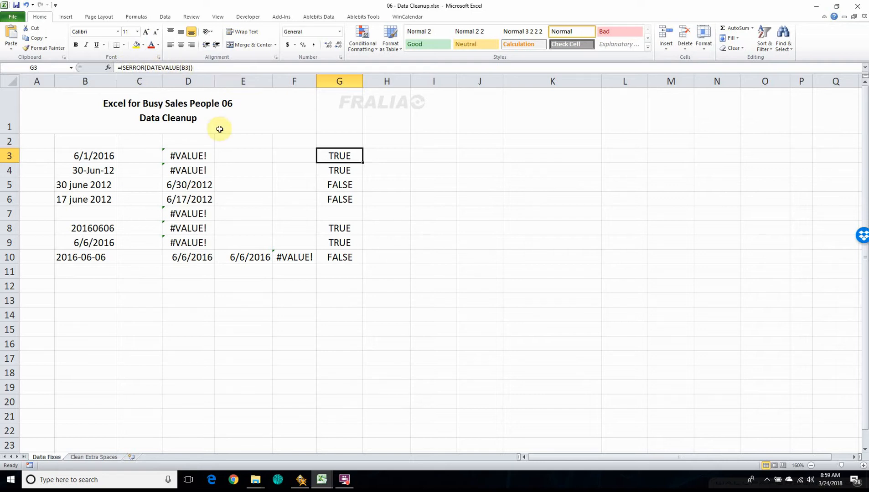
pyautogui.click(187, 156)
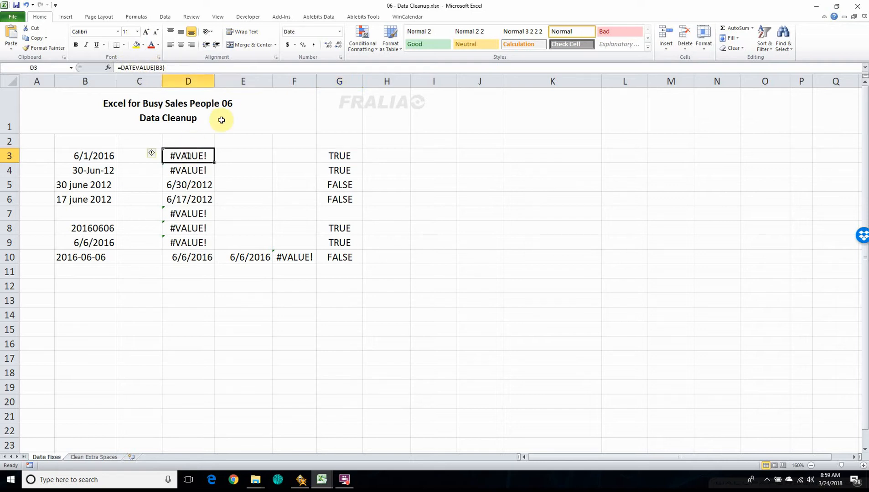
pyautogui.click(146, 67)
pyautogui.click(109, 68)
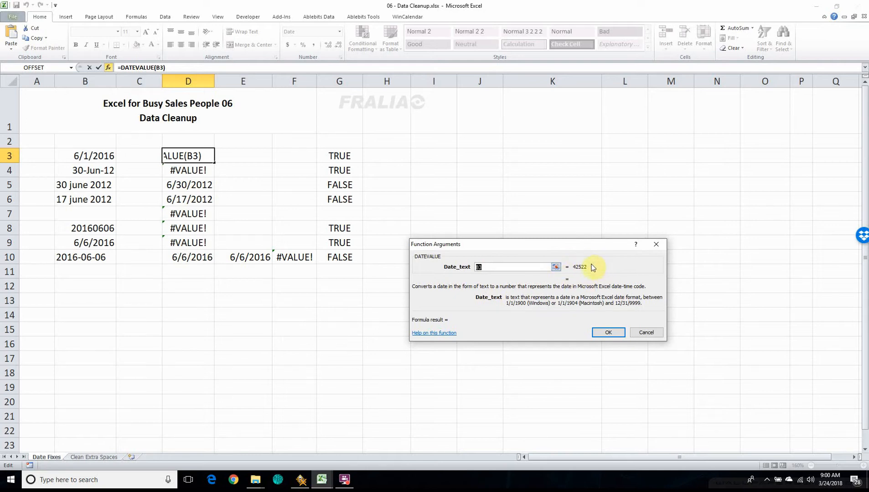
pyautogui.press('Return')
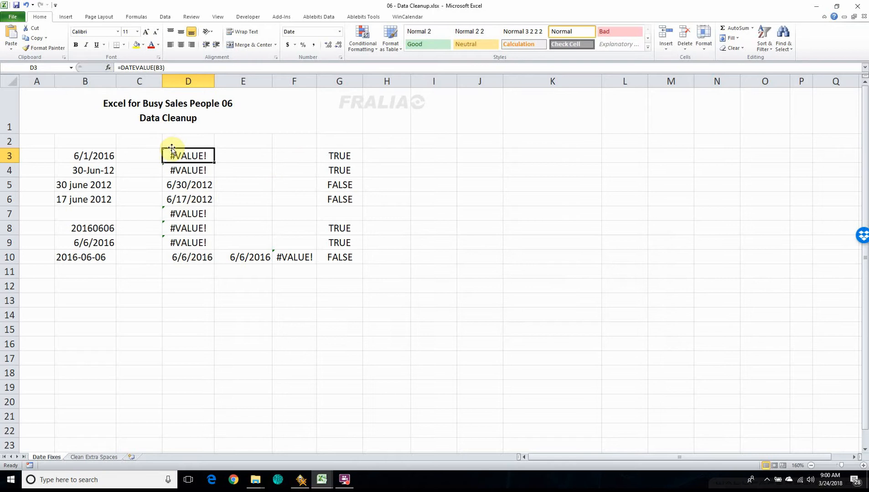
# Compare the ISERROR check in G3 with its source date in B3, and view the DATEVALUE formula in D5.
pyautogui.click(339, 156)
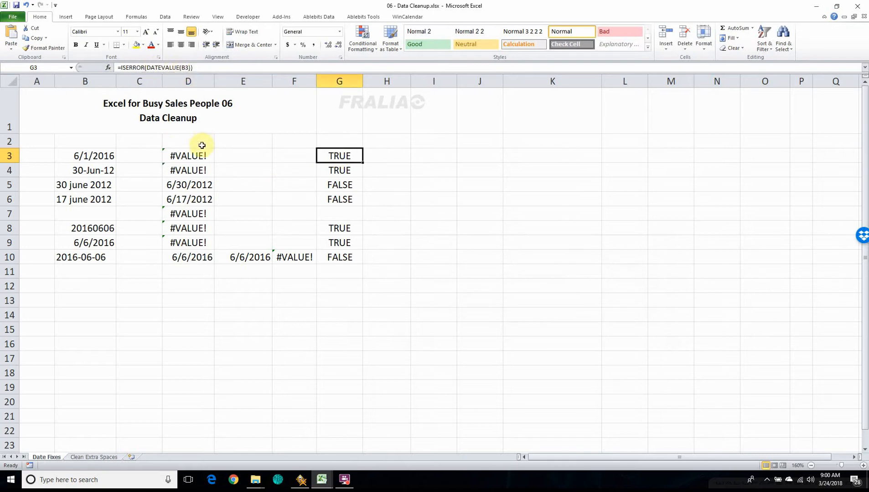
pyautogui.click(87, 156)
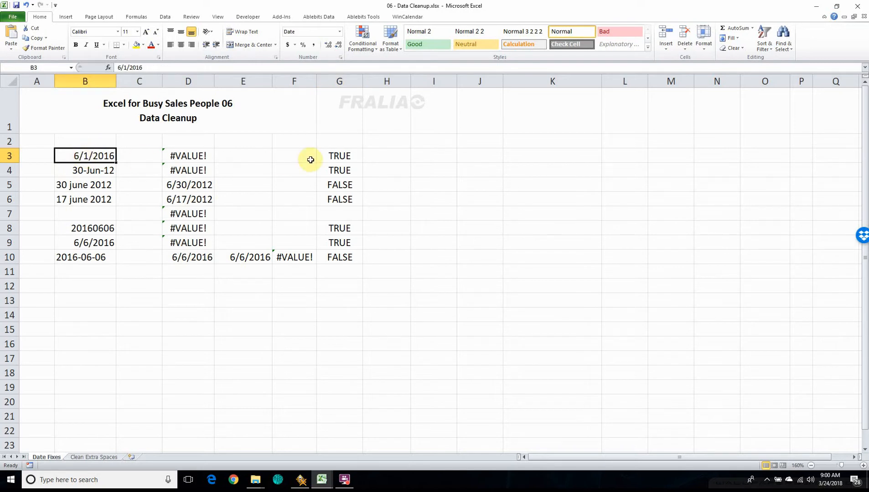
pyautogui.click(338, 156)
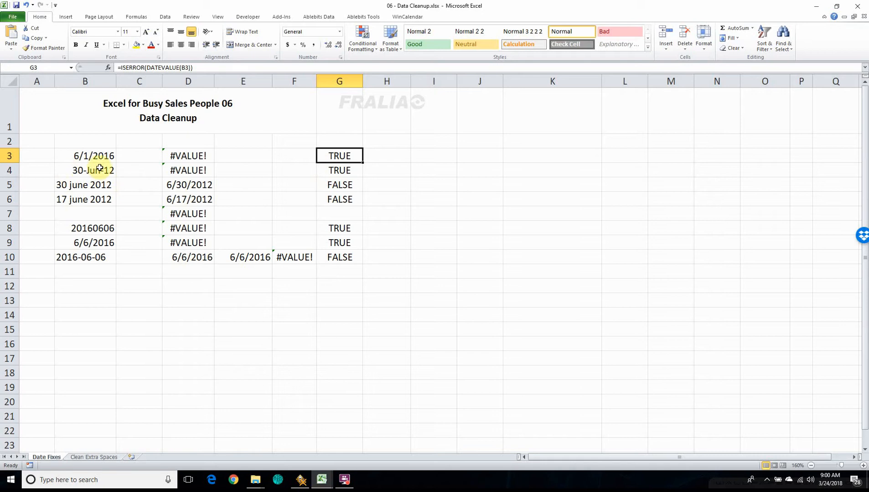
pyautogui.click(183, 186)
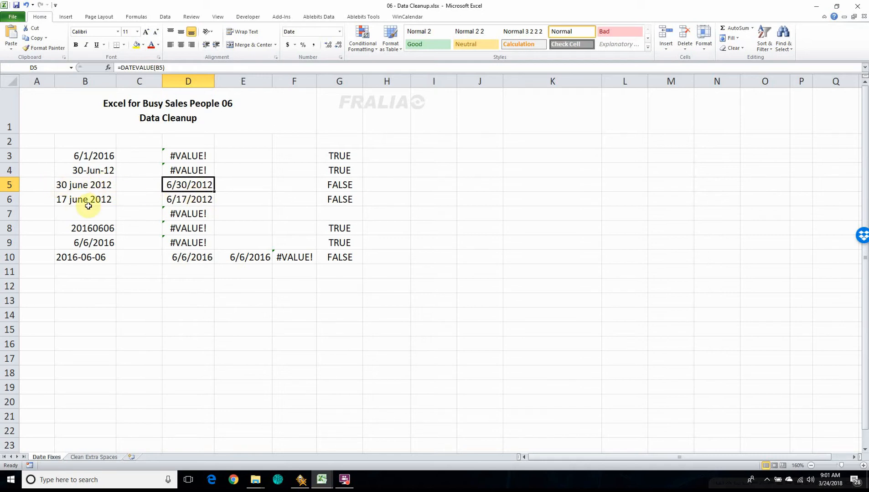
# Examine how the dates in B8, B9 and B10 are stored, and view the DATEVALUE formula in D10.
pyautogui.click(100, 228)
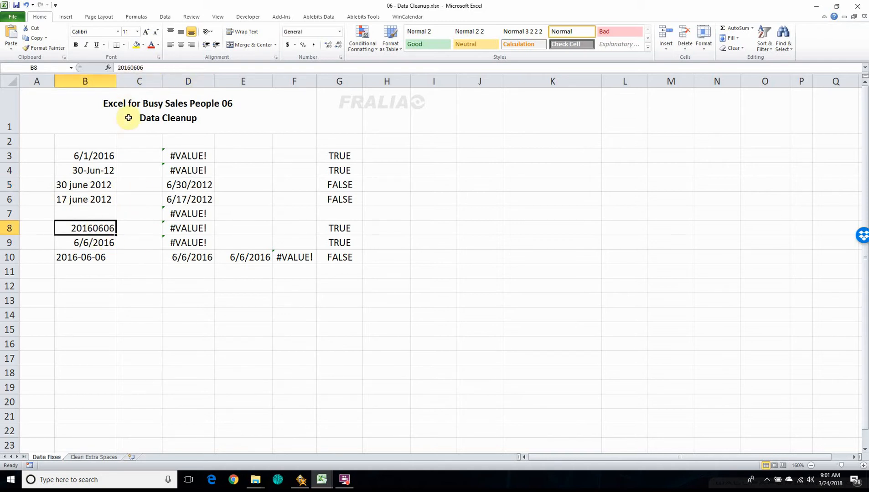
pyautogui.click(104, 240)
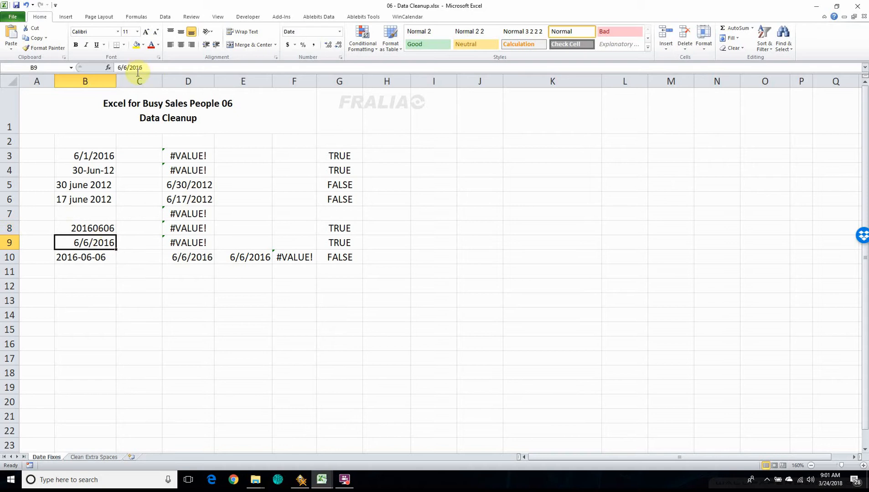
pyautogui.click(83, 257)
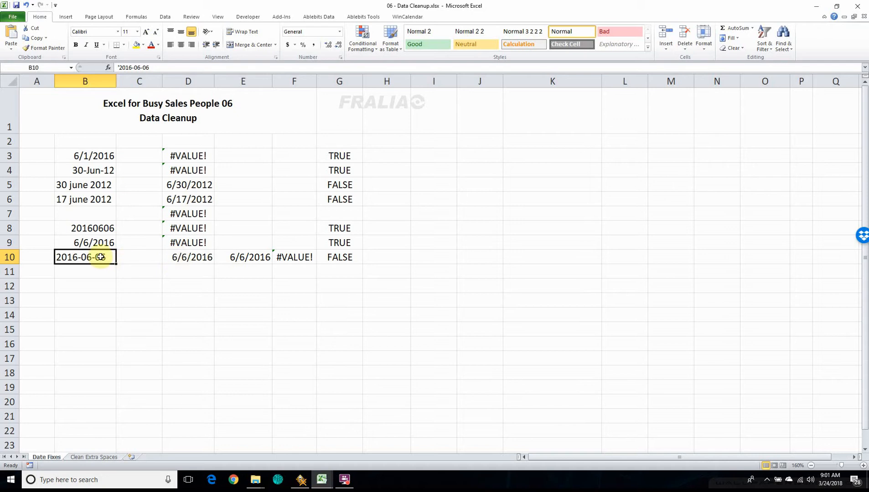
pyautogui.click(200, 255)
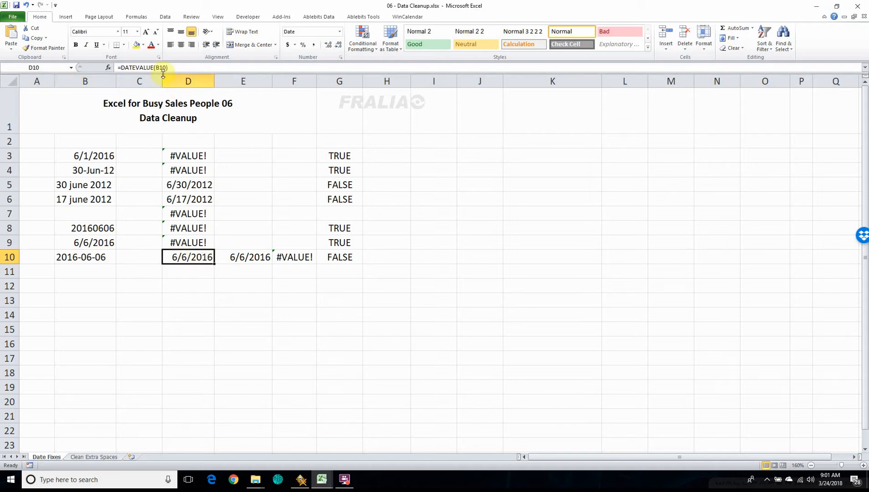
# Examine the LEFT, MID and RIGHT parts of the DATE formula in E10, including the MID start position.
pyautogui.click(253, 252)
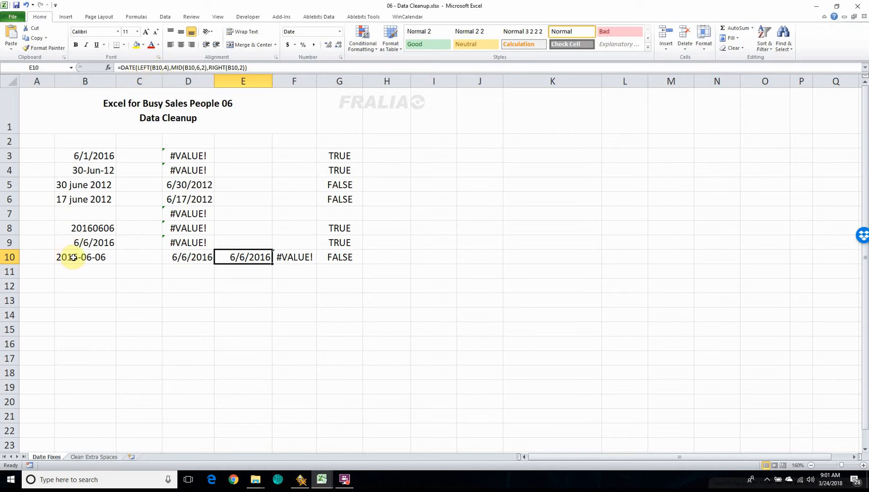
pyautogui.click(198, 67)
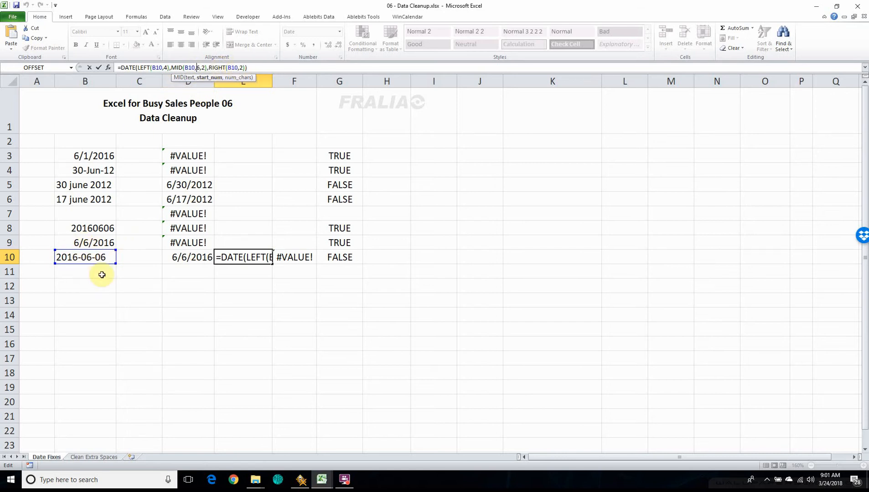
pyautogui.click(97, 257)
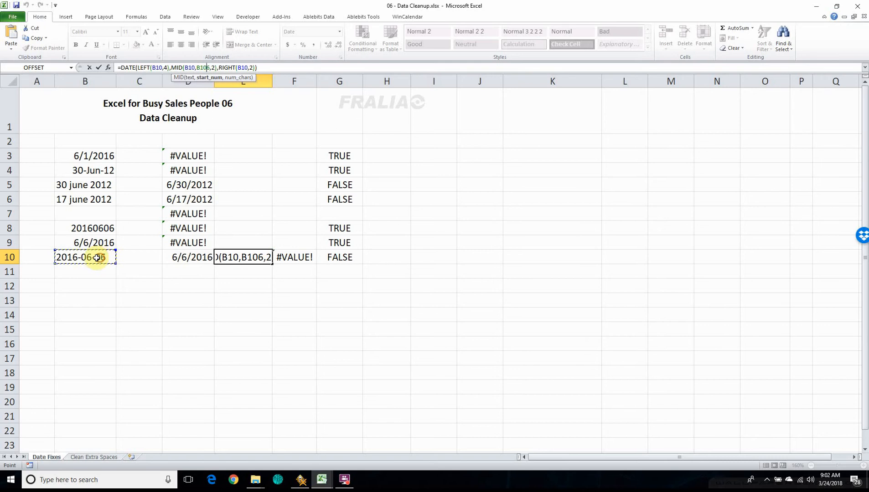
pyautogui.press('BackSpace')
pyautogui.press('BackSpace')
pyautogui.press('BackSpace')
pyautogui.press('Return')
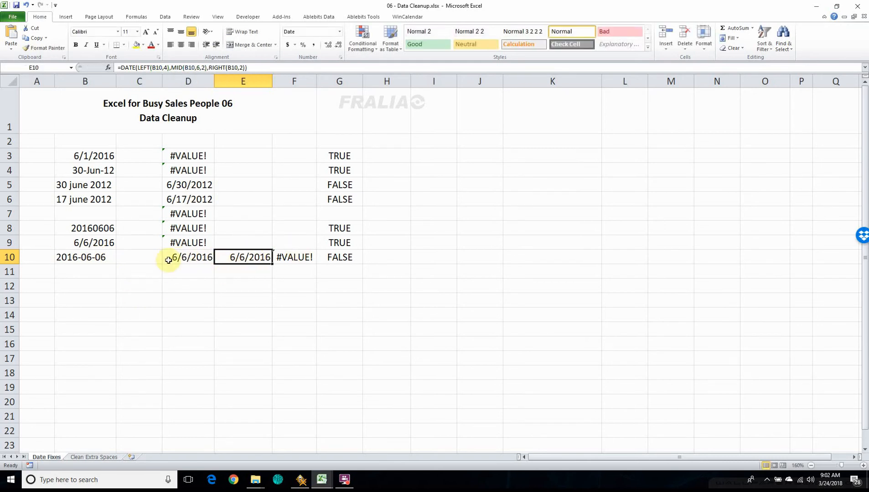
# Open the Clean Extra Spaces sheet and inspect the leading-space text in A4 with its TRIM formula and LEN checks in row 4.
pyautogui.click(102, 458)
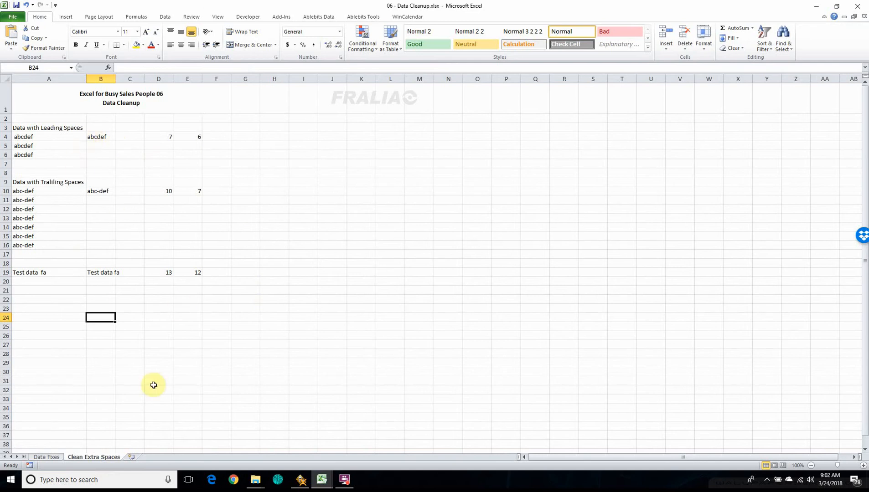
pyautogui.click(37, 138)
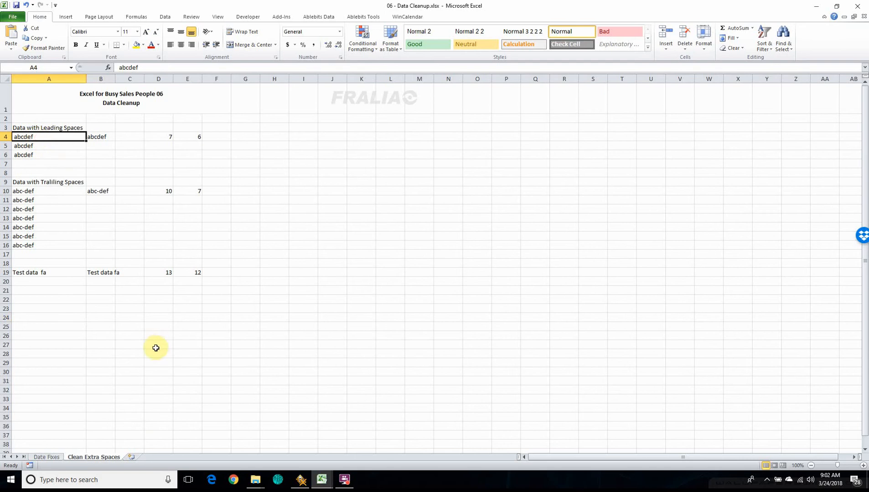
pyautogui.scroll(3, 153, 349)
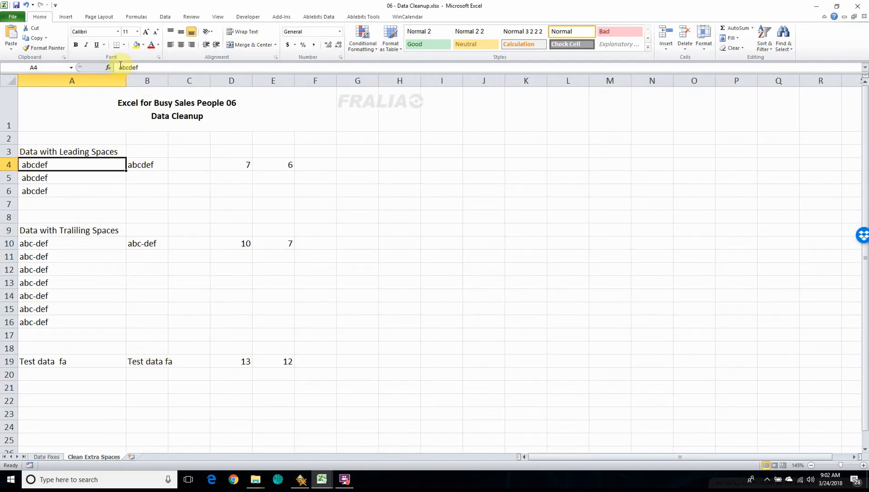
pyautogui.click(149, 160)
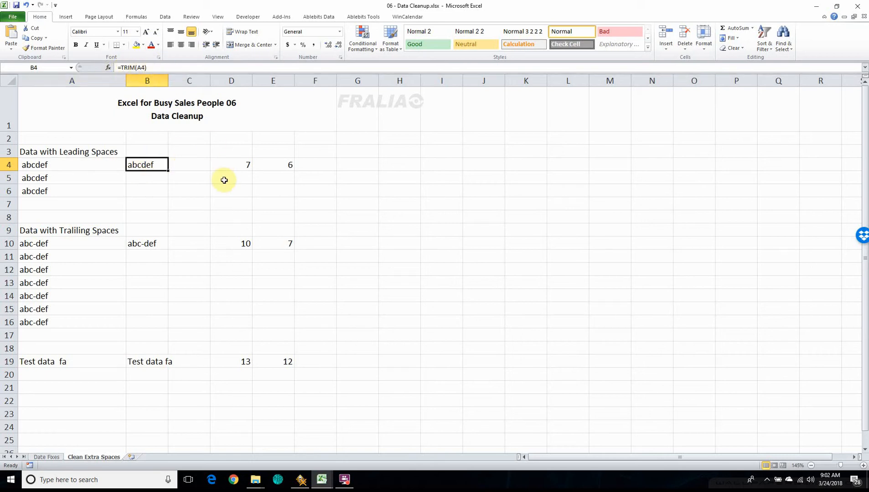
pyautogui.click(239, 166)
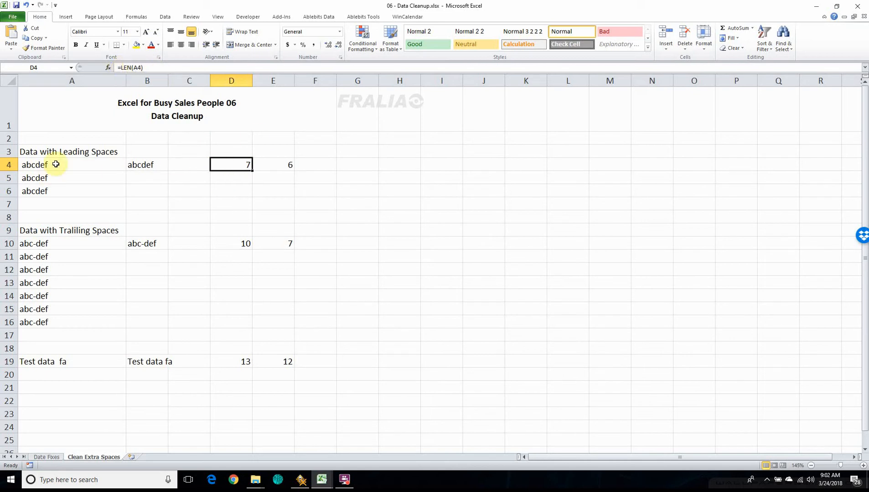
pyautogui.click(283, 163)
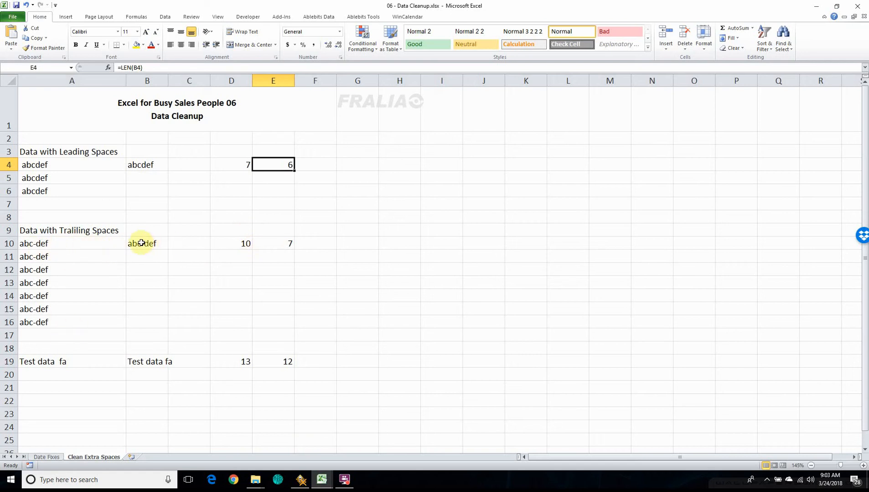
# Inspect the trailing-space text in A10 with its TRIM formula in B10 and the LEN checks in D10 and E10.
pyautogui.click(71, 245)
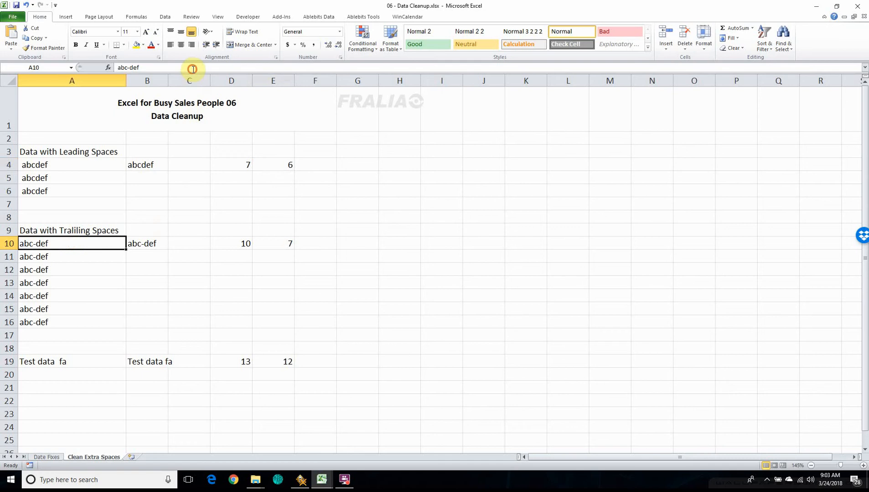
pyautogui.click(151, 71)
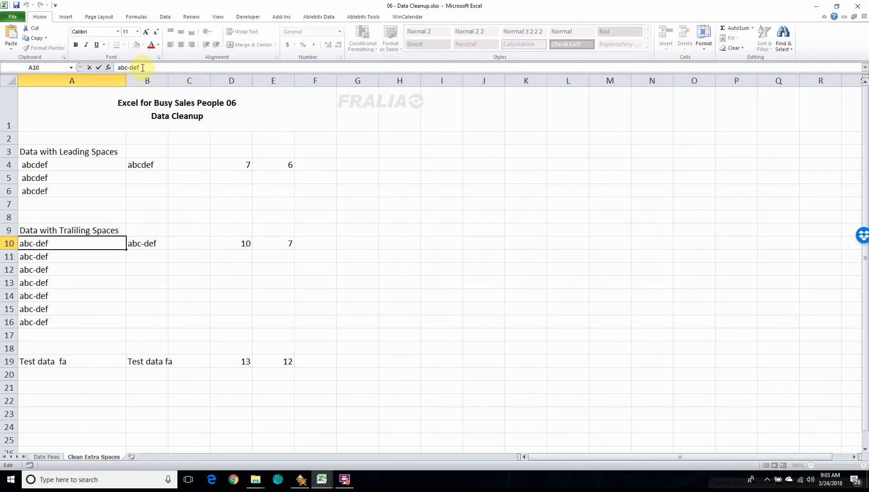
pyautogui.press('Escape')
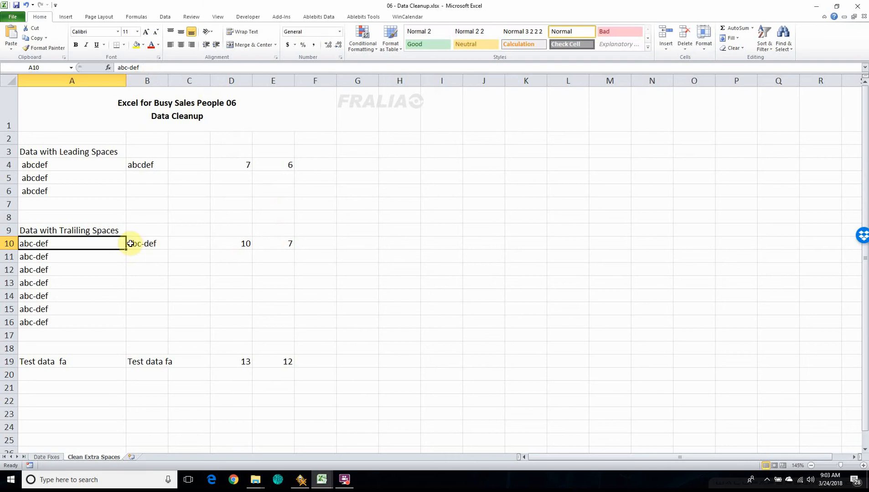
pyautogui.click(254, 244)
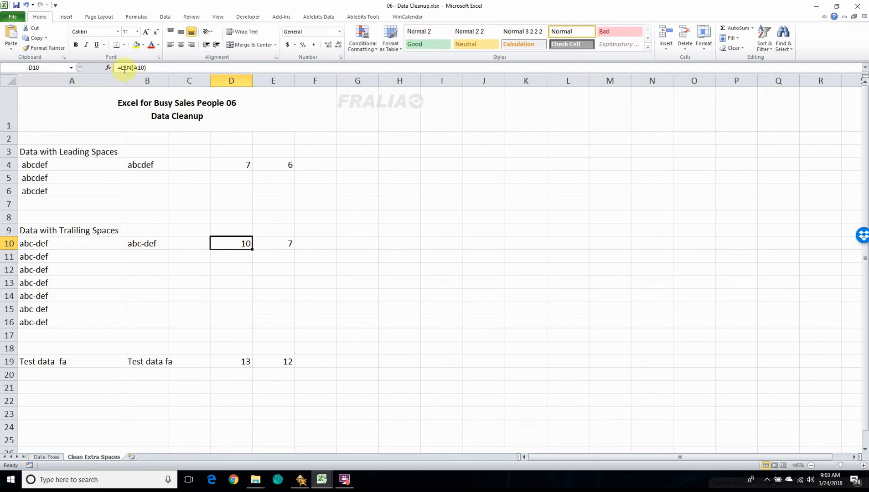
pyautogui.click(139, 242)
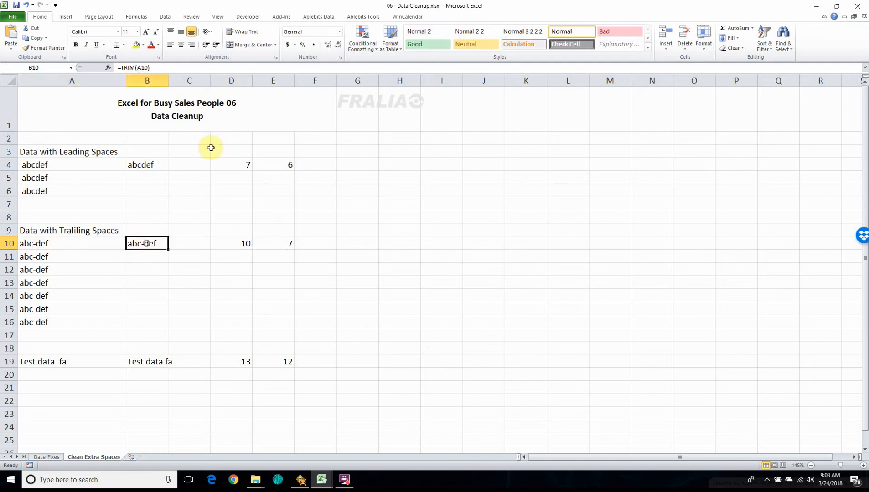
pyautogui.click(284, 242)
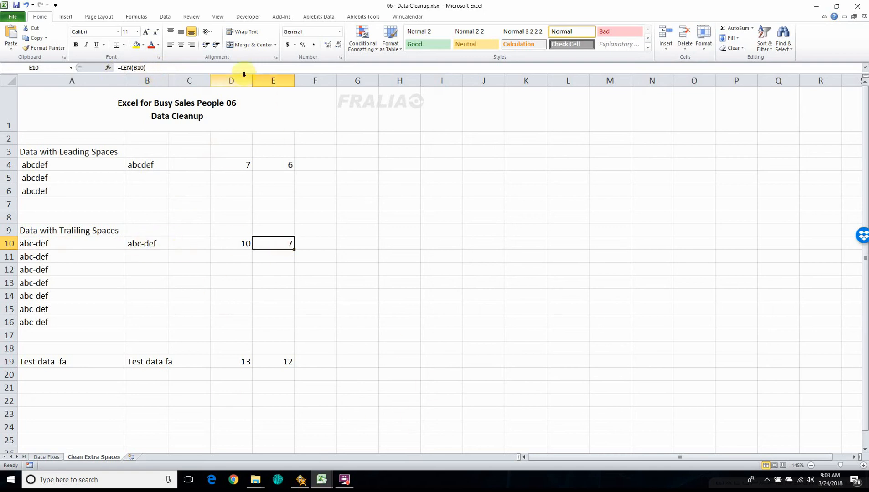
# Inspect the TRIM formula in B19, the double space inside the text in A19, and the LEN check in D19.
pyautogui.click(148, 361)
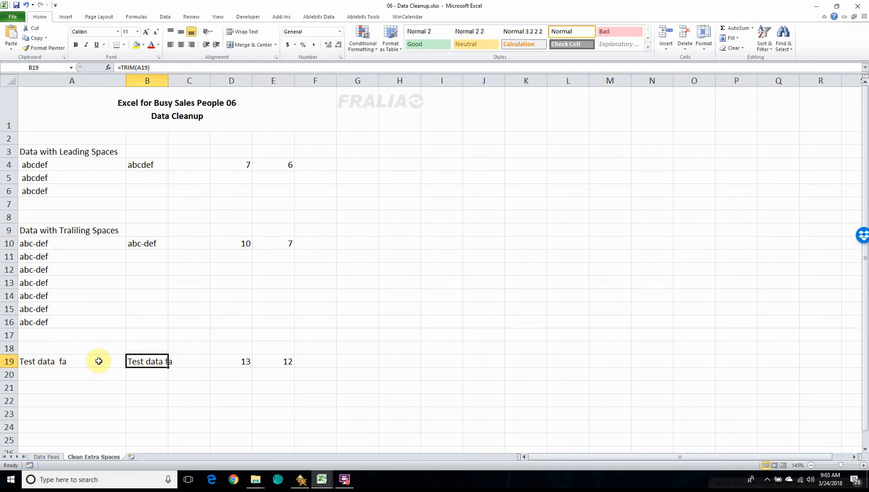
pyautogui.click(40, 363)
pyautogui.click(143, 67)
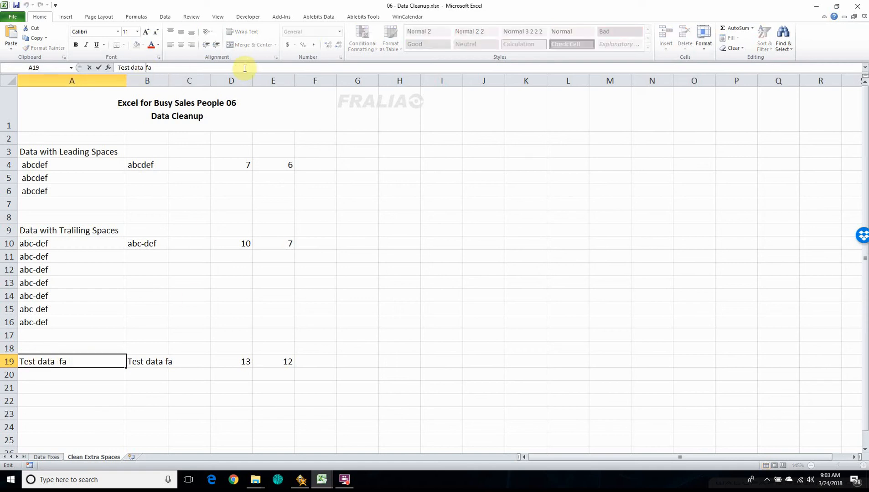
pyautogui.click(244, 364)
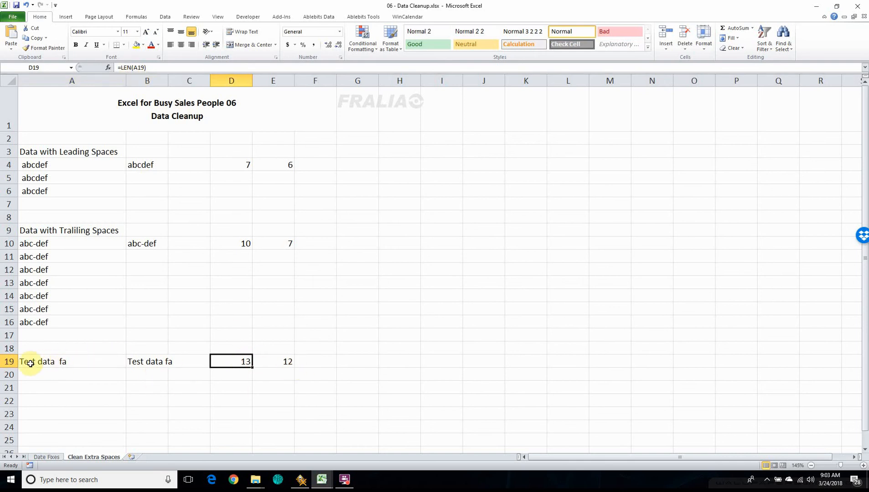
pyautogui.click(293, 371)
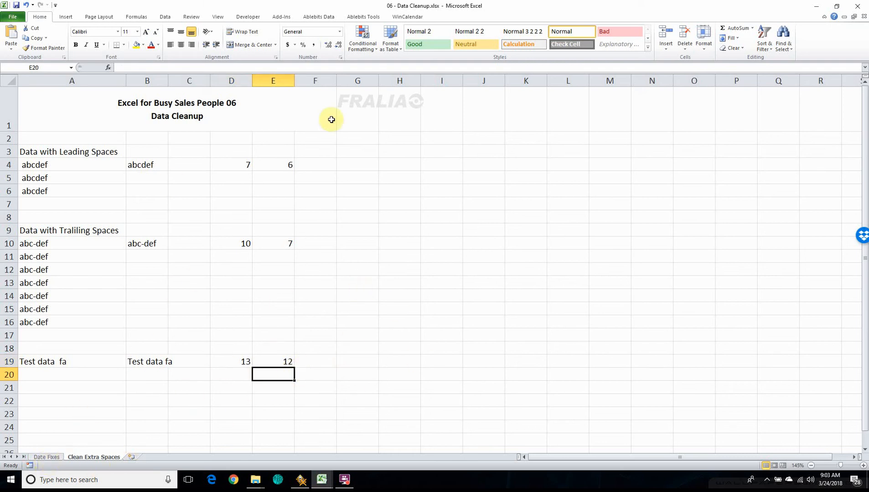
# On the Date Fixes sheet, fill the text date in B10 down through B22 as a daily series.
pyautogui.click(46, 456)
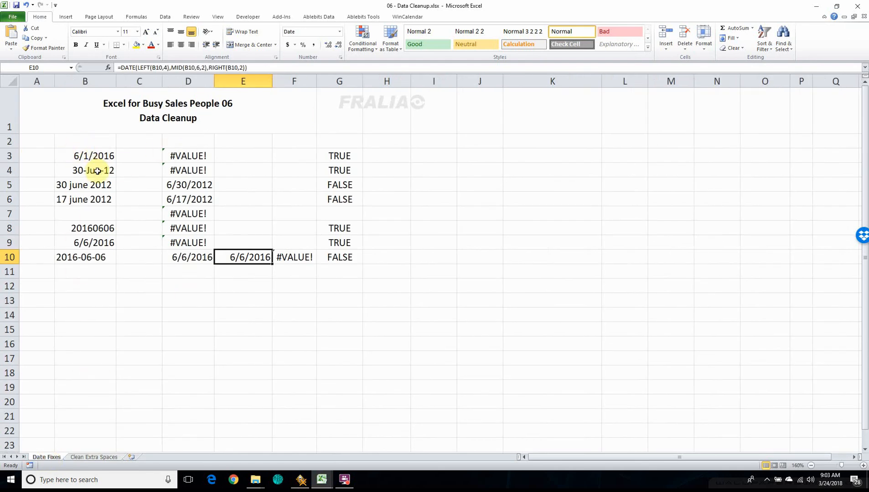
pyautogui.click(81, 261)
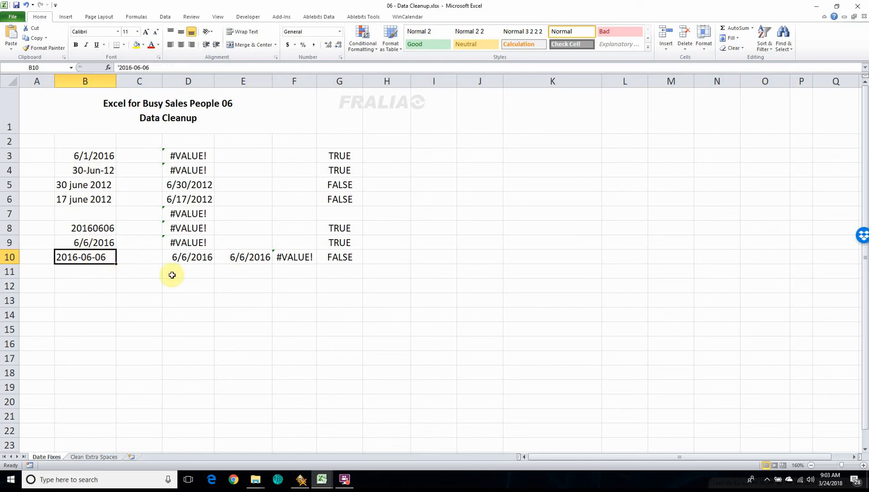
pyautogui.moveTo(116, 264); pyautogui.dragTo(119, 434)
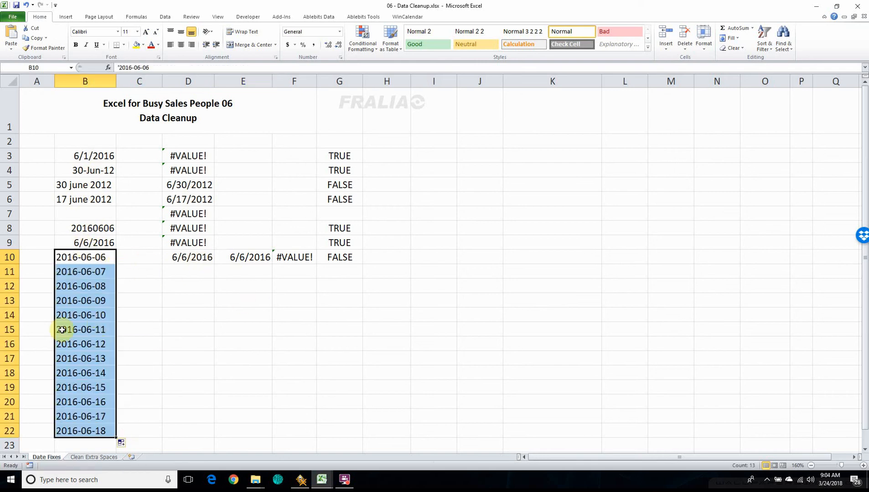
# Copy the DATE formula in E10 down through E22 to convert the column B text dates.
pyautogui.click(186, 258)
pyautogui.click(249, 256)
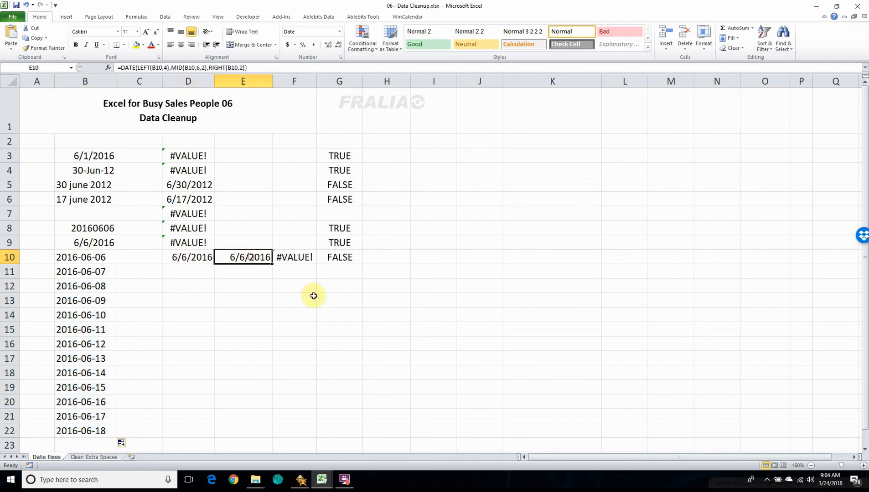
pyautogui.moveTo(270, 263); pyautogui.dragTo(286, 436)
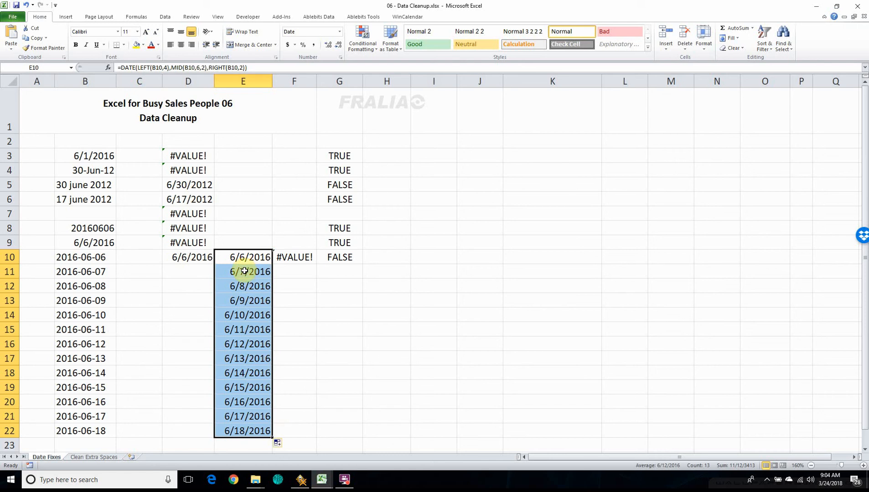
# Copy the converted dates in E10:E22 and paste them as values only over the text dates starting at B10.
pyautogui.hotkey('ctrl', 'c')
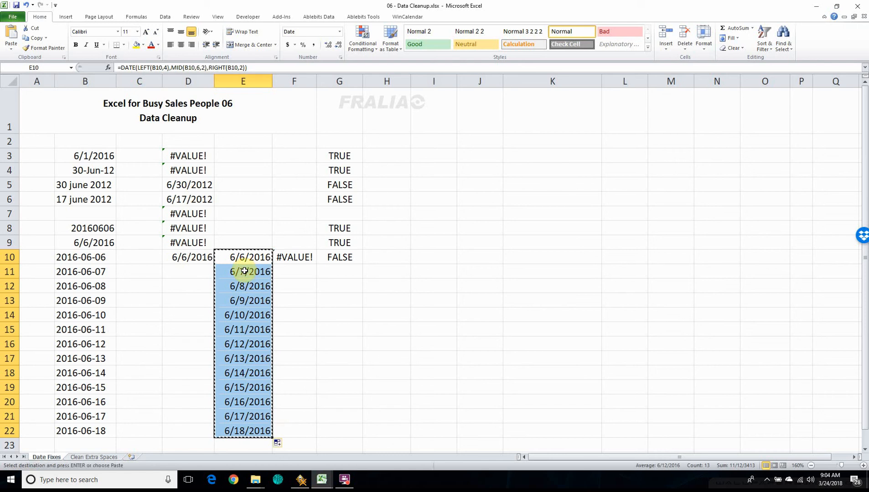
pyautogui.click(88, 263)
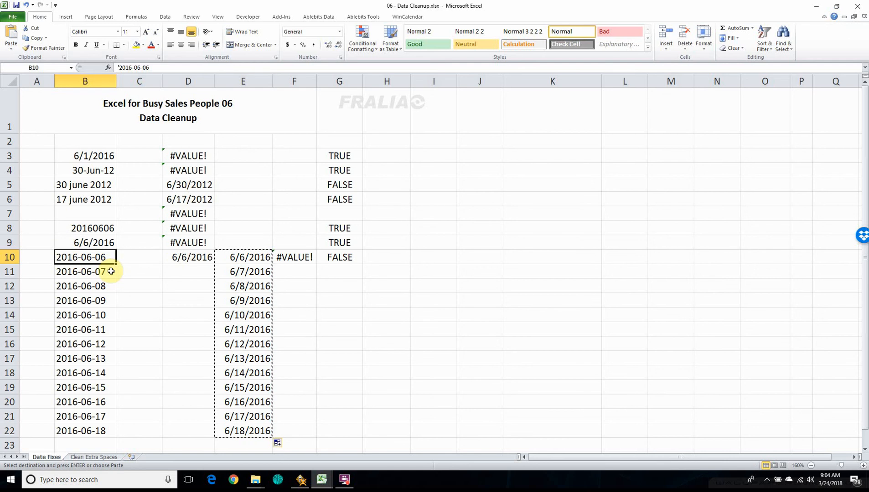
pyautogui.hotkey('alt', 'e')
pyautogui.press('s')
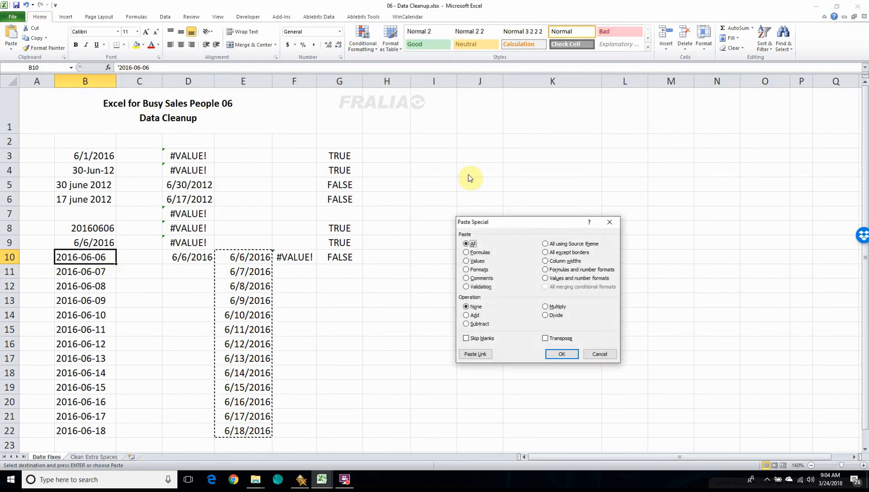
pyautogui.click(467, 263)
pyautogui.click(565, 354)
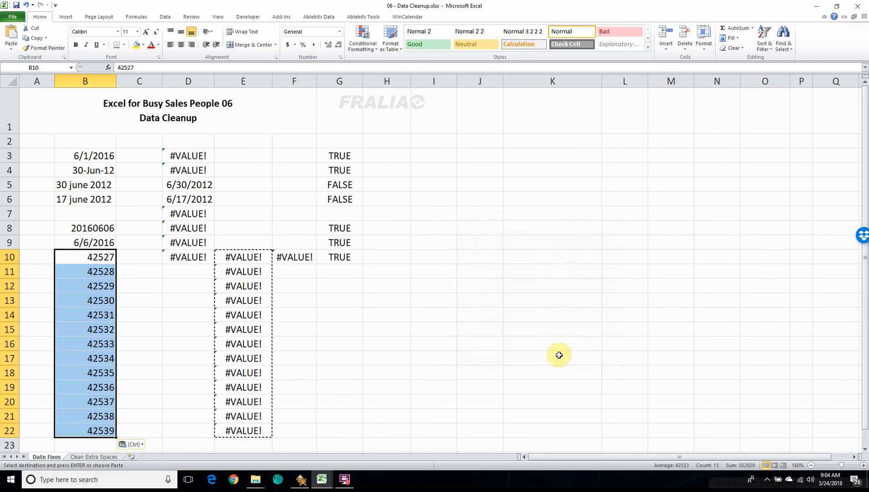
# Format the pasted serial numbers in B10:B22 as Short Date.
pyautogui.click(89, 274)
pyautogui.moveTo(91, 255); pyautogui.dragTo(105, 433)
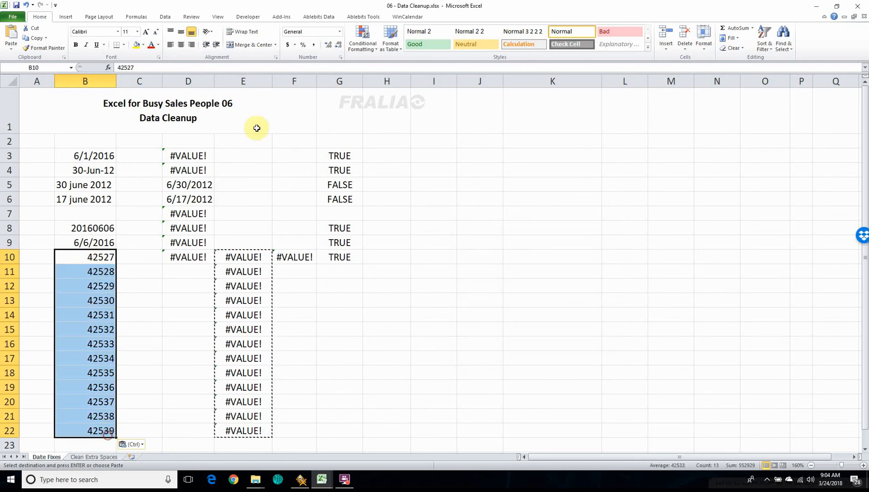
pyautogui.click(340, 31)
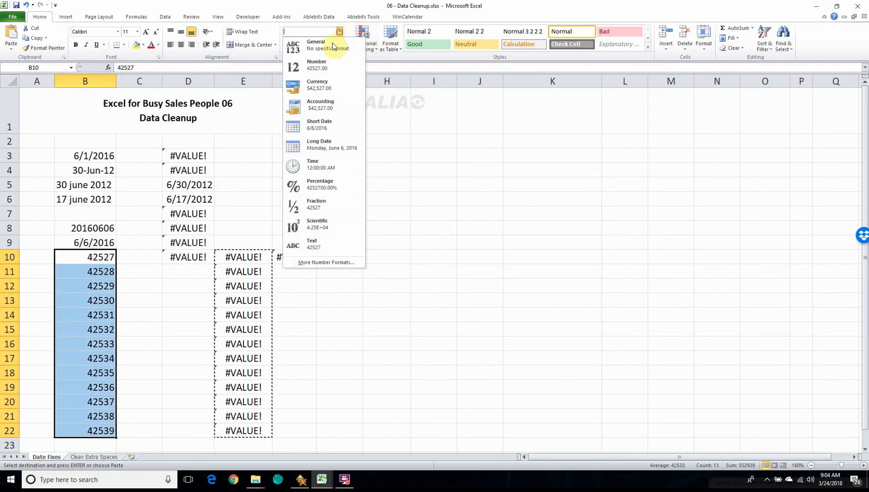
pyautogui.click(311, 125)
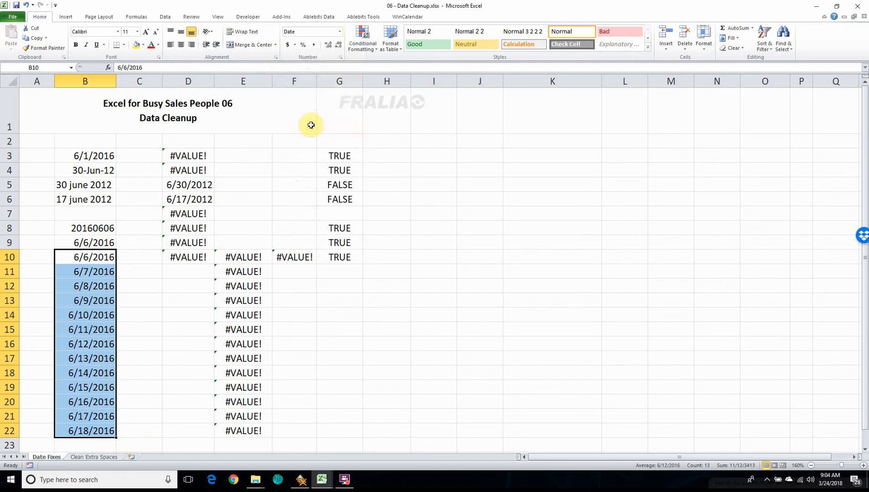
pyautogui.click(391, 326)
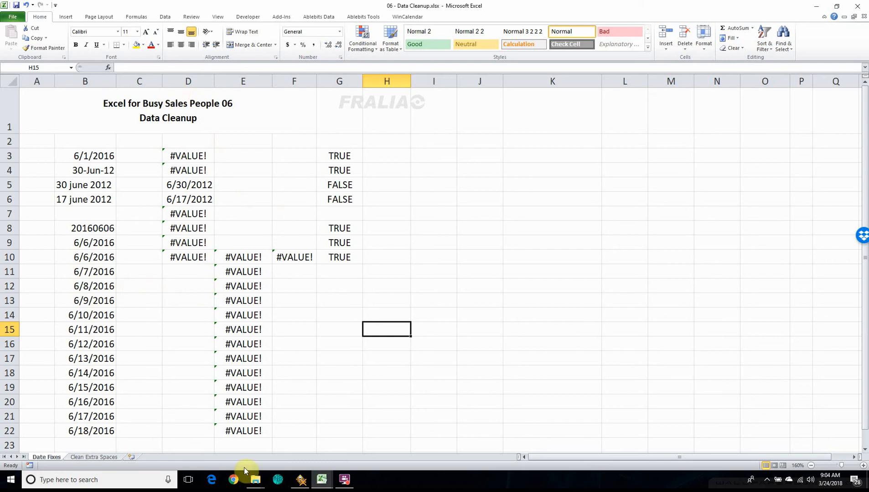
# Switch to the 00 - Excel Class - Outline.xlsx workbook to view the course outline.
pyautogui.click(322, 479)
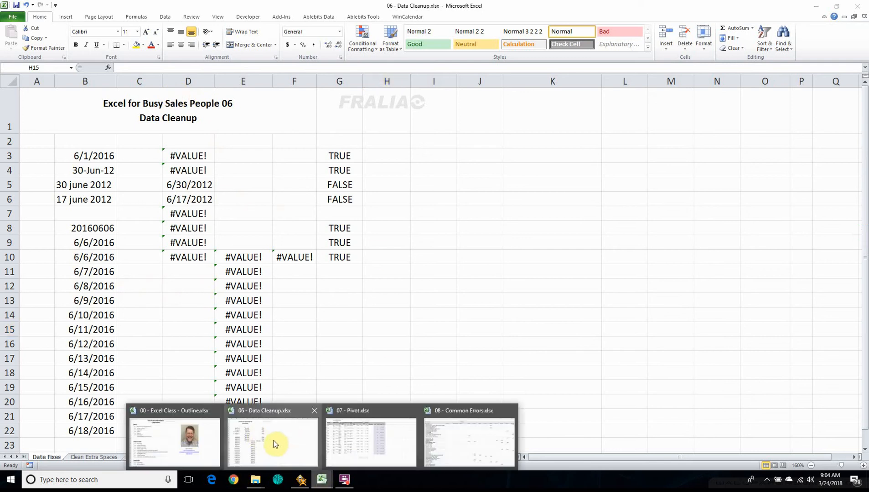
pyautogui.click(185, 444)
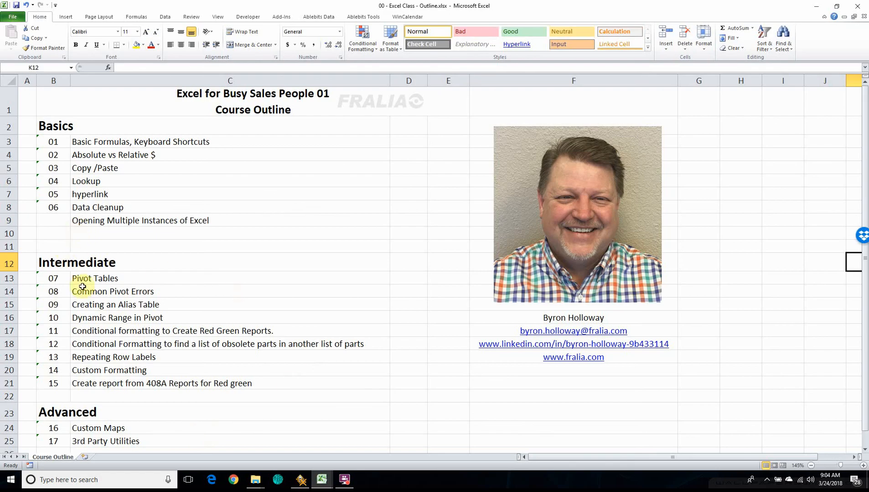